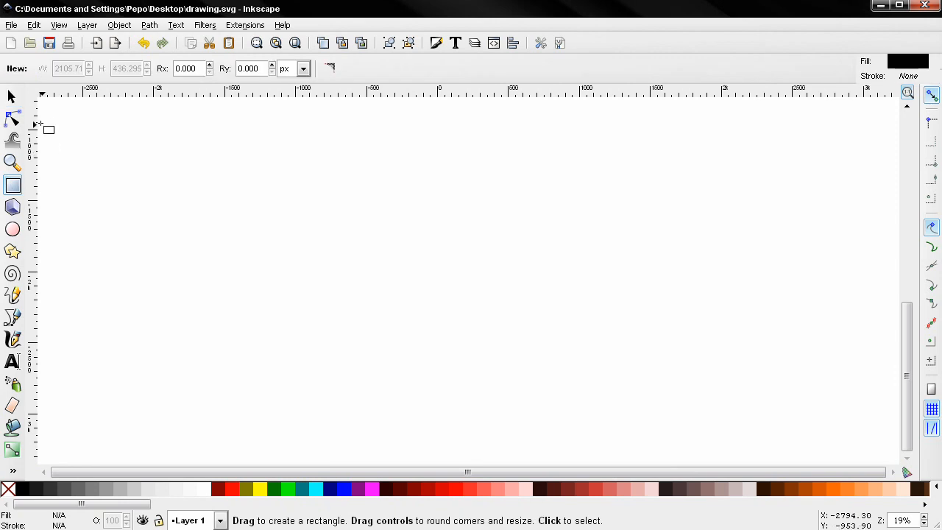
Draw a black background rectangle about 6050 px wide and 2768 px high across the visible canvas.
drag(42, 96, 893, 491)
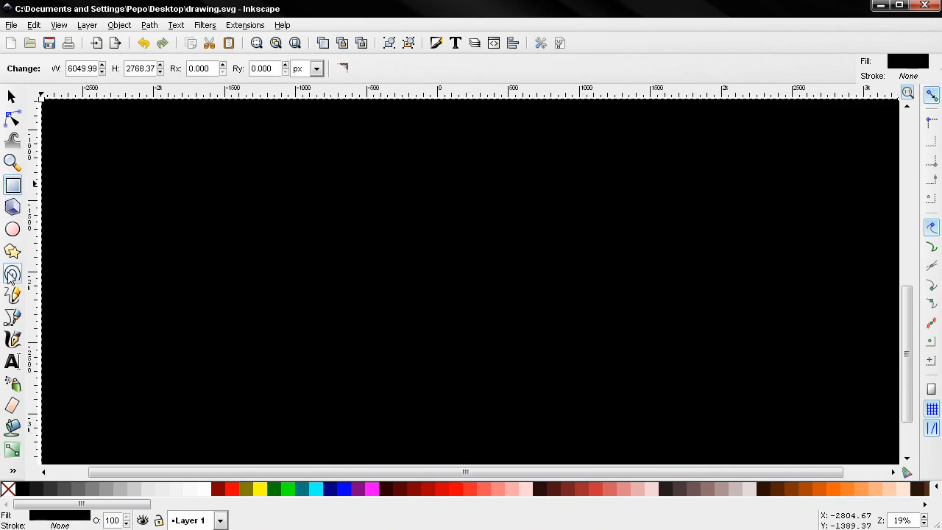
Add the text REFLECT on the black rectangle and set its font to Terminator Two.
click(12, 362)
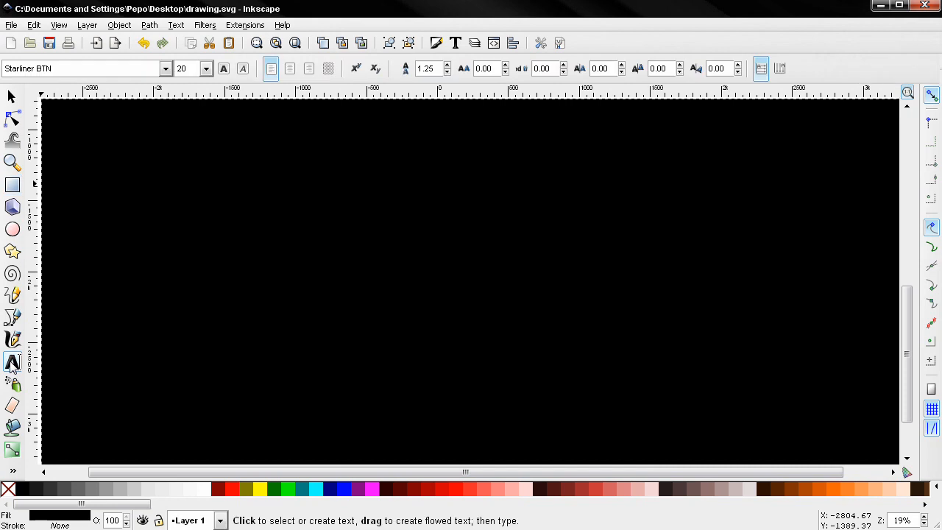
click(386, 272)
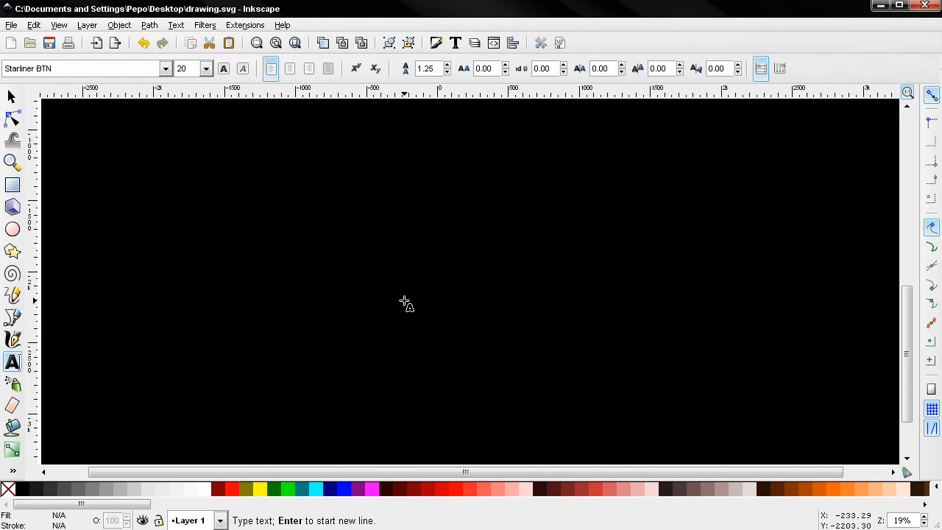
text(a)
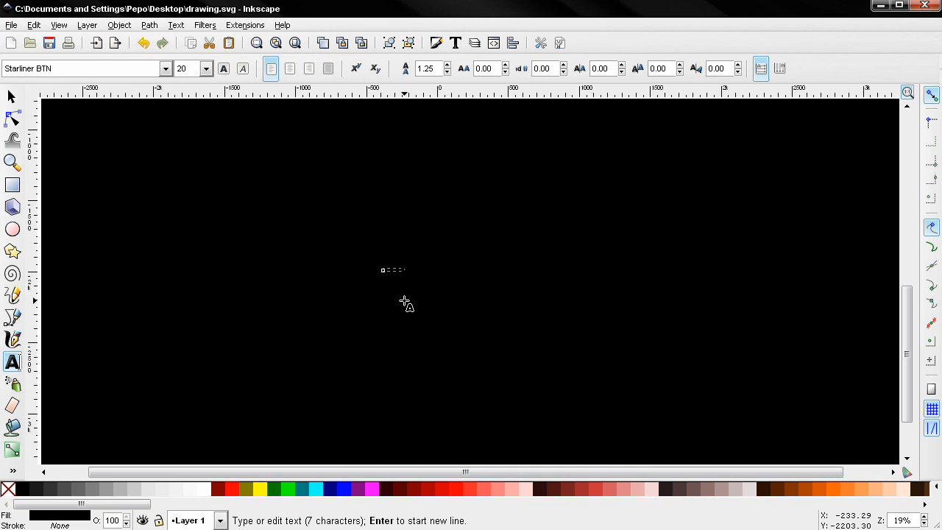
key(Escape)
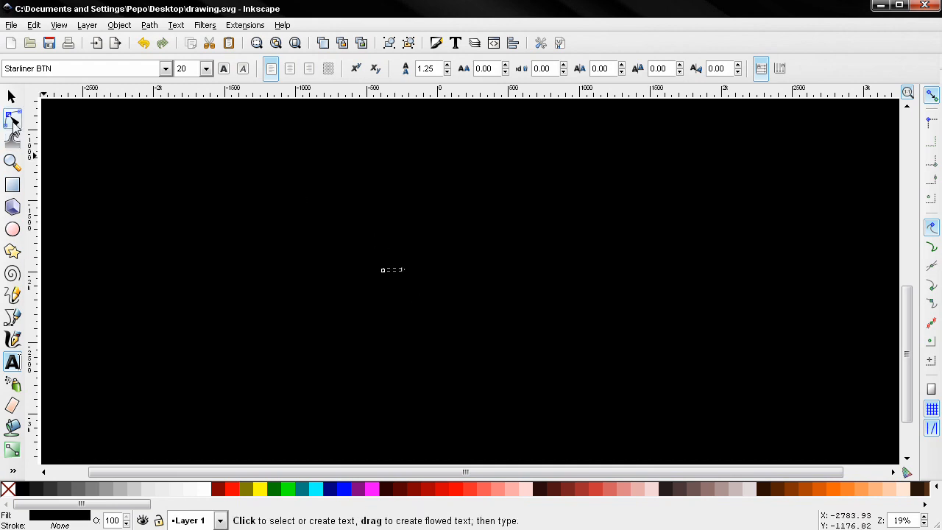
triple_click(51, 69)
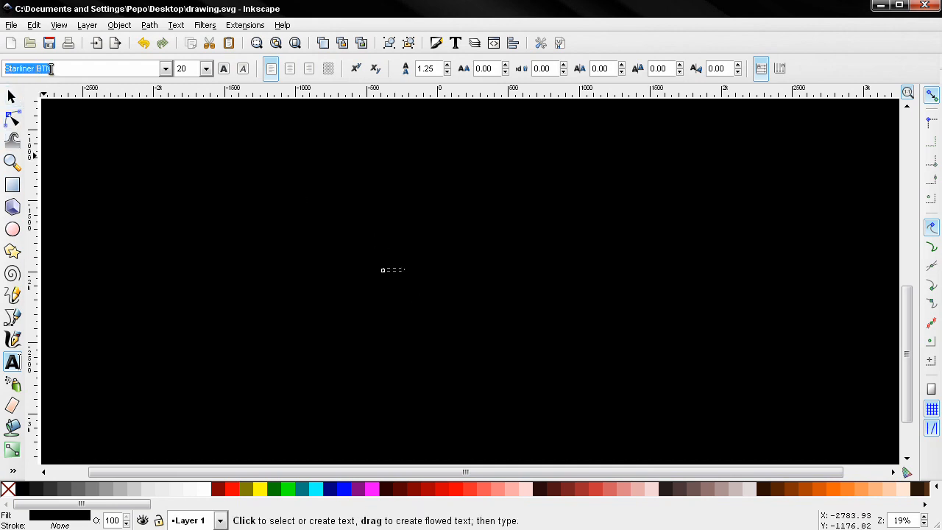
text(ter)
click(45, 89)
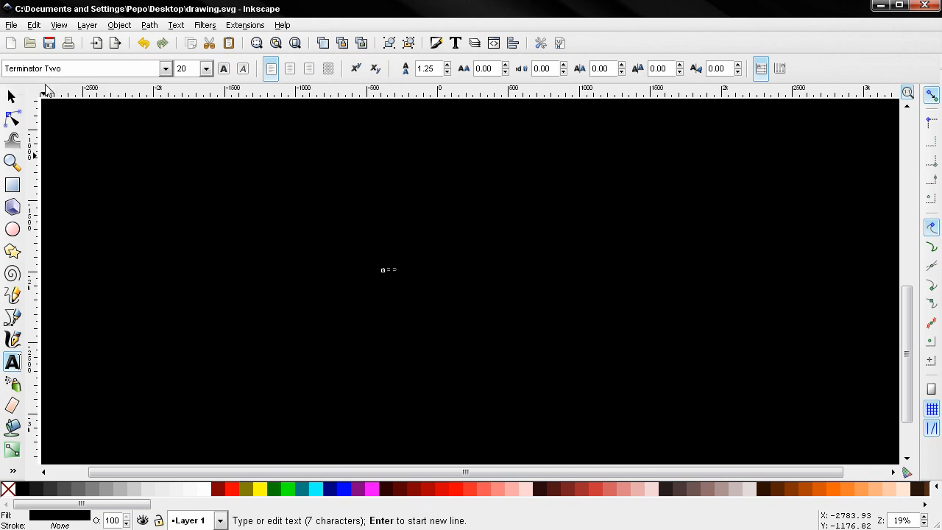
Fill the REFLECT text white, enlarge it to about 3675 px wide and place it in the upper middle of the black rectangle.
click(11, 97)
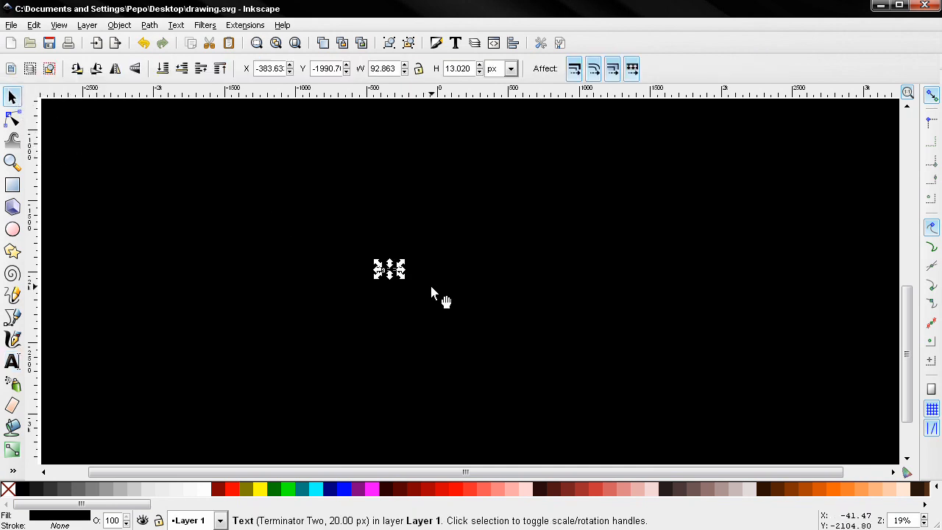
drag(405, 278, 672, 417)
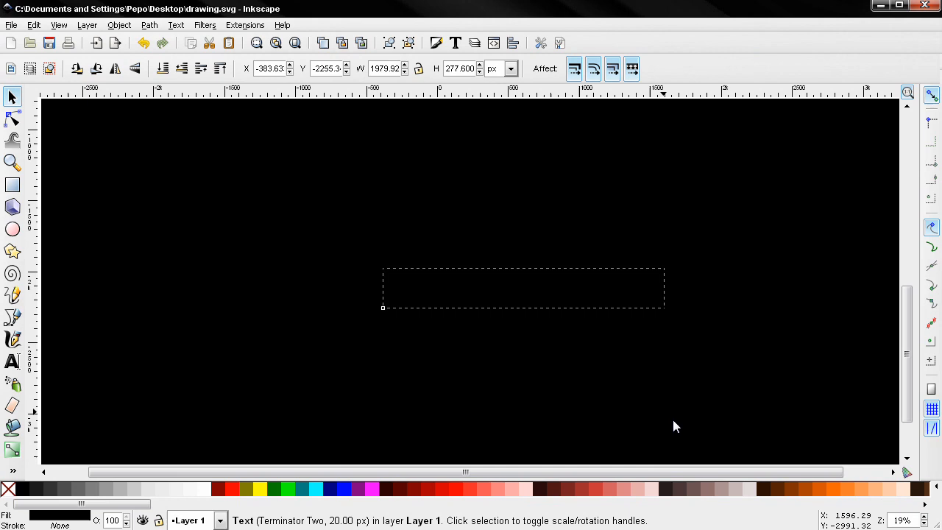
click(203, 490)
drag(468, 283, 383, 261)
drag(568, 287, 728, 387)
drag(500, 298, 467, 248)
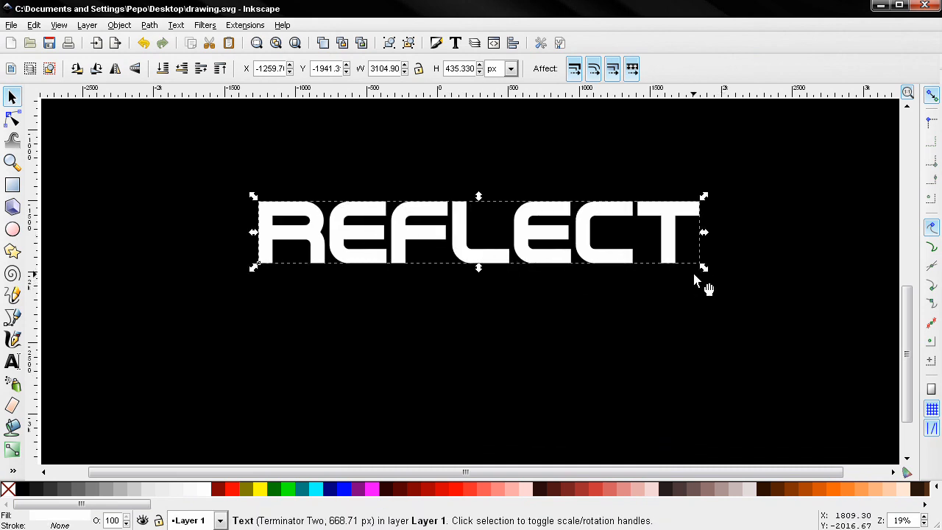
drag(707, 271, 785, 315)
drag(463, 238, 422, 233)
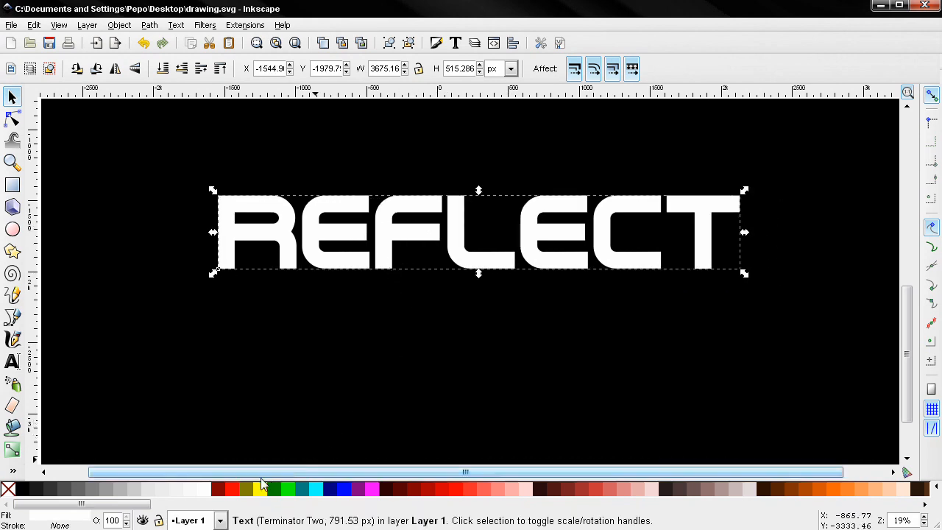
Fill the REFLECT text red and put a white duplicate exactly on top of it.
click(233, 490)
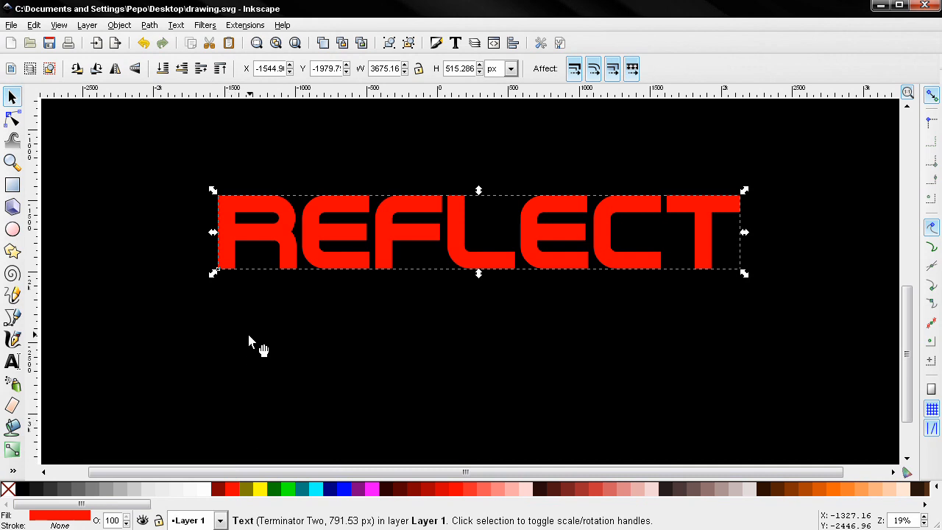
key(ctrl)
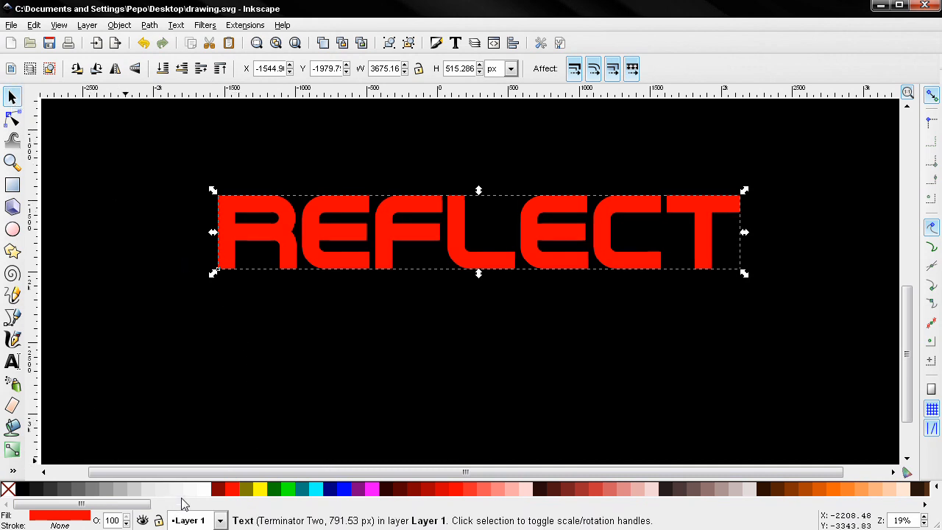
click(206, 499)
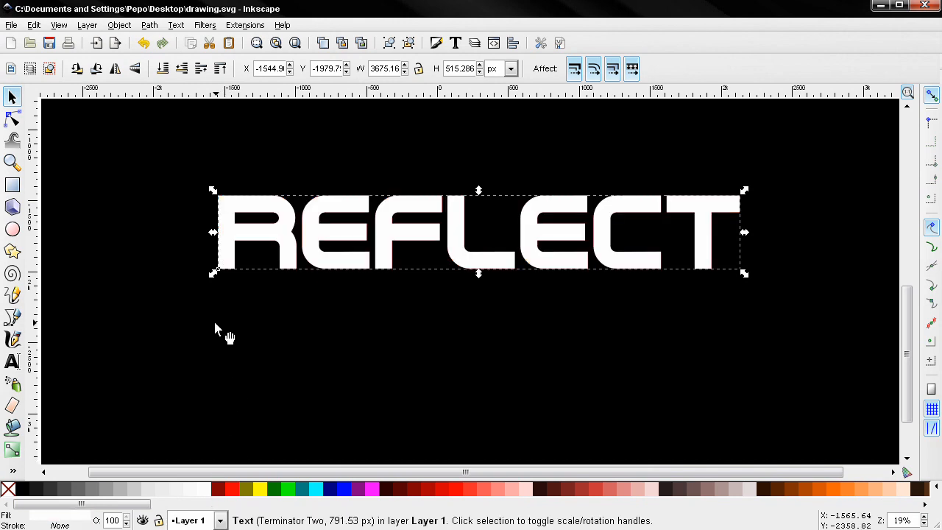
Give the white text a linear gradient to transparent, running vertically from above the letters down to their lower edge.
click(437, 42)
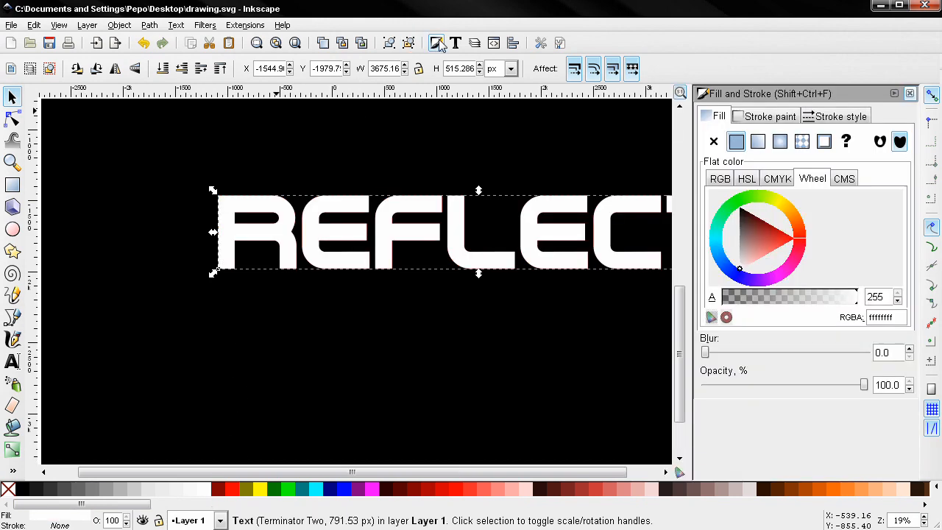
click(759, 141)
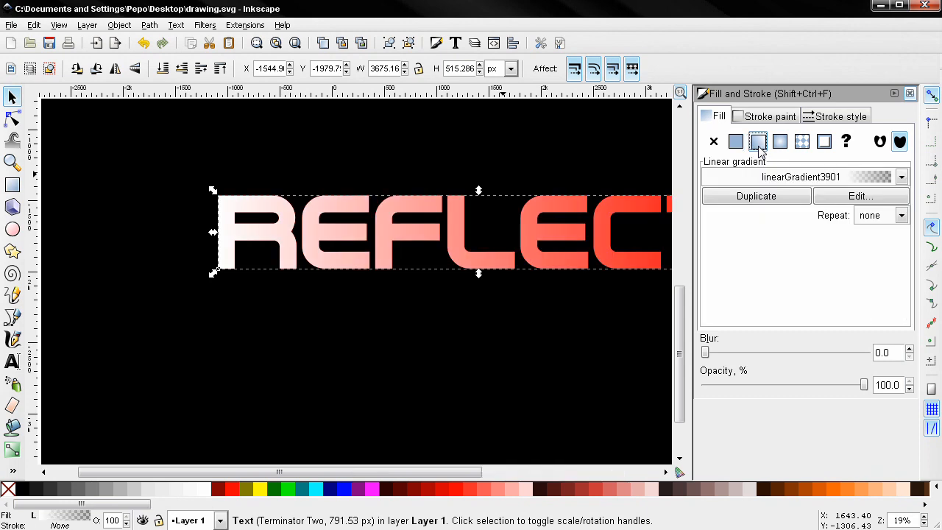
click(911, 94)
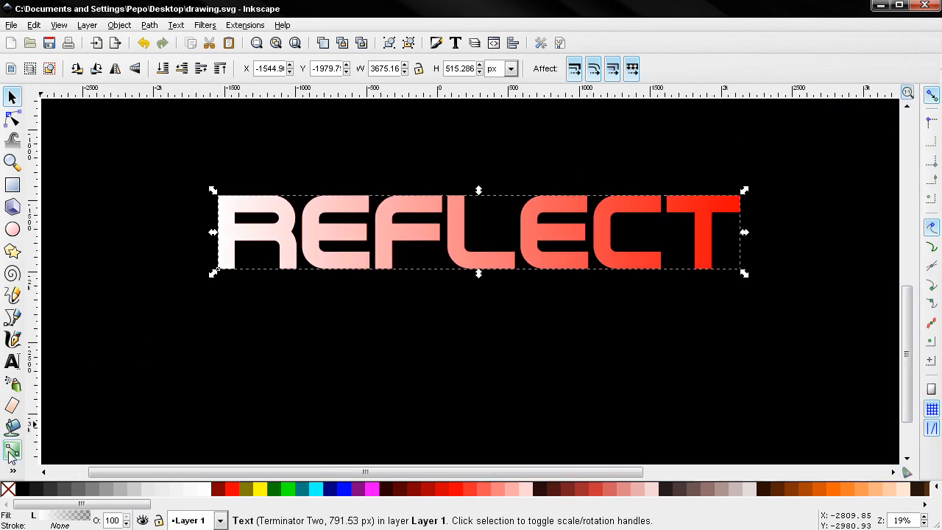
click(14, 450)
drag(222, 234, 463, 135)
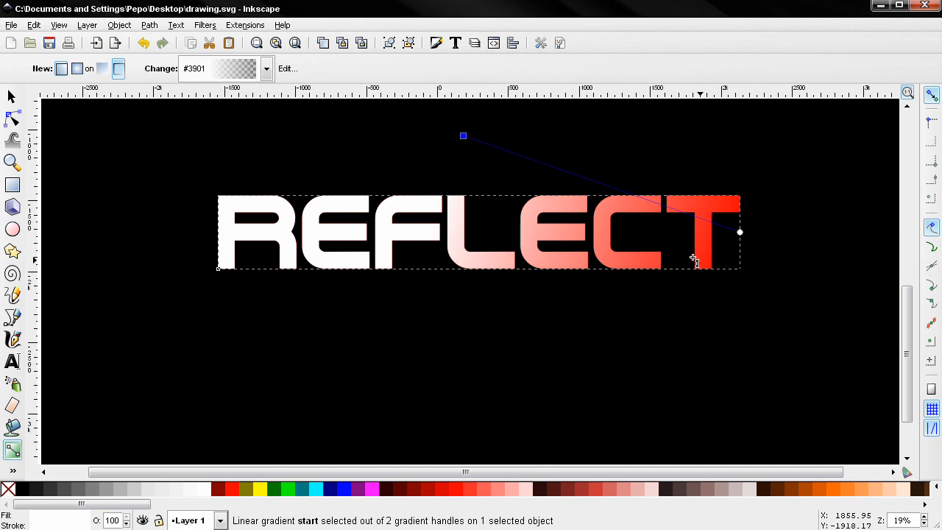
drag(737, 235, 467, 268)
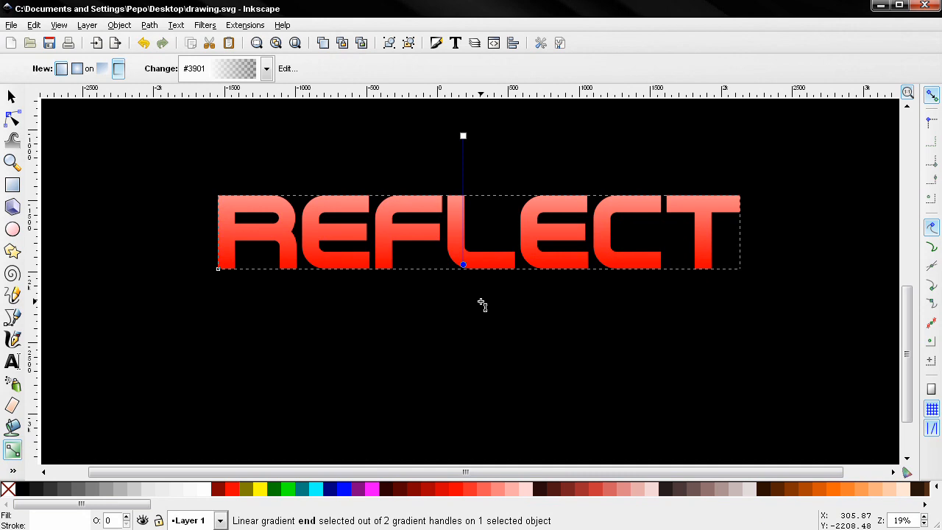
Lower the gradient text in the stacking order so that it sits behind the red text.
click(12, 97)
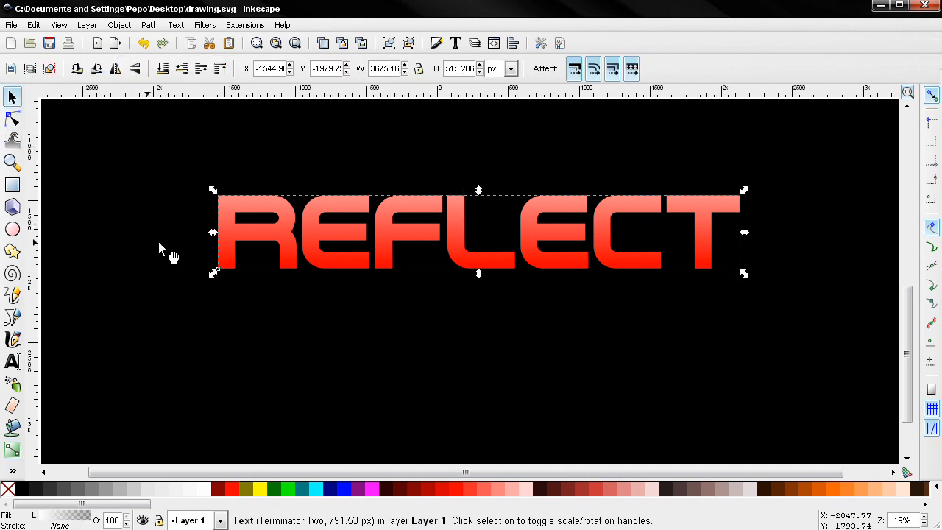
click(181, 69)
Apply a blur of 2.0 to the topmost red REFLECT text to make a glow.
click(288, 248)
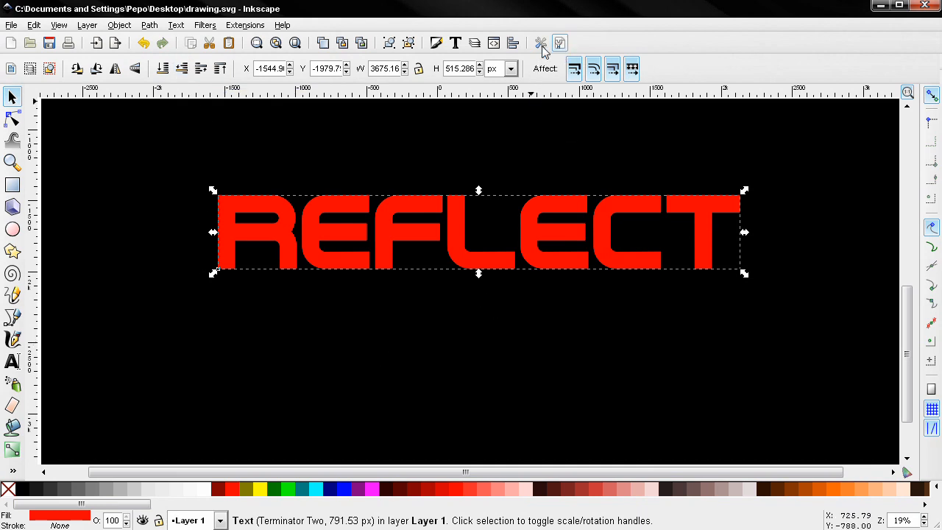
click(438, 42)
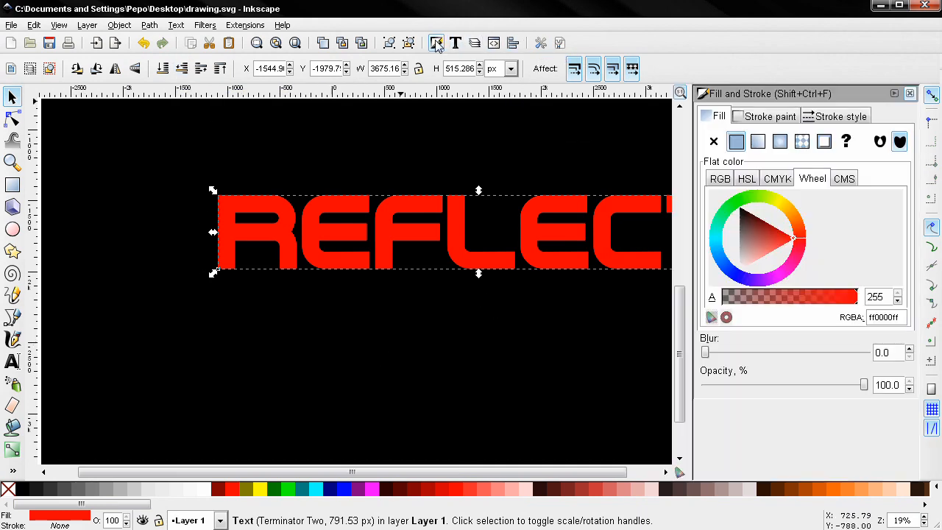
click(911, 351)
click(912, 351)
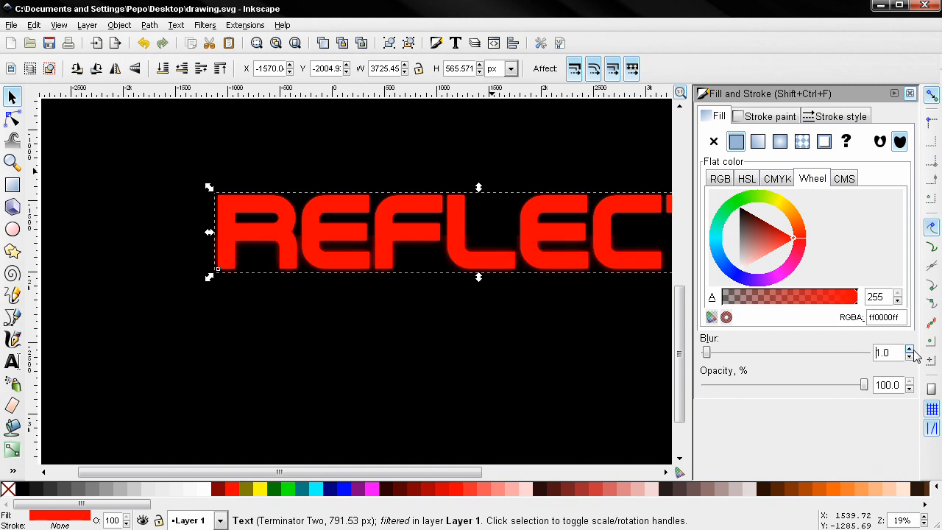
click(910, 350)
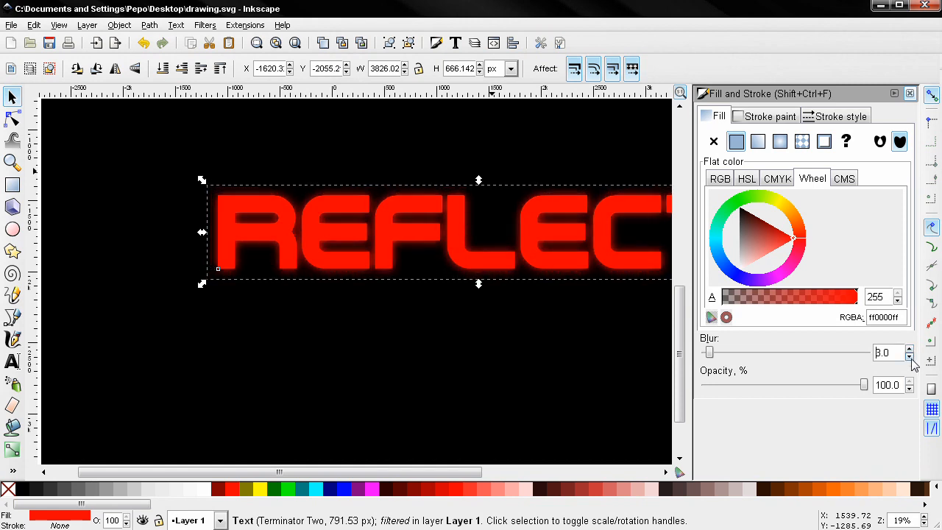
click(911, 356)
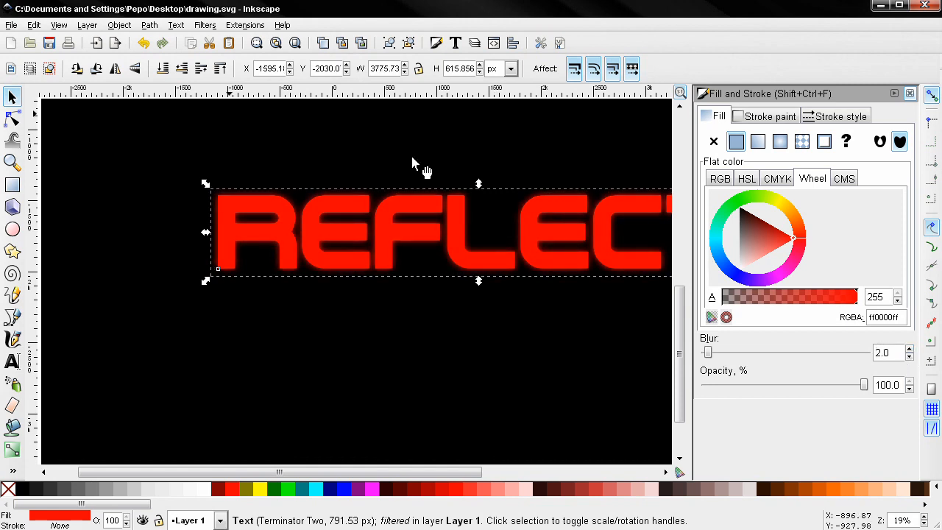
click(910, 93)
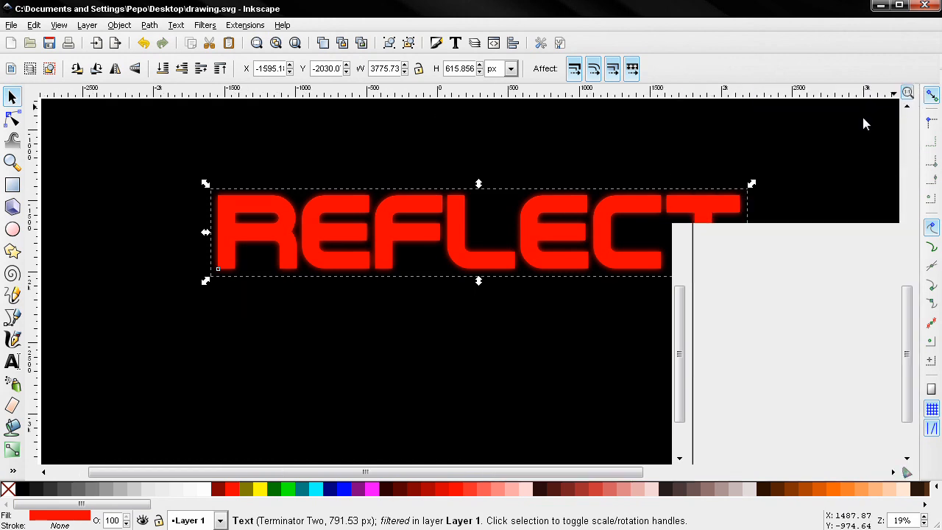
Lower the sharp red REFLECT text behind the gradient text.
click(451, 223)
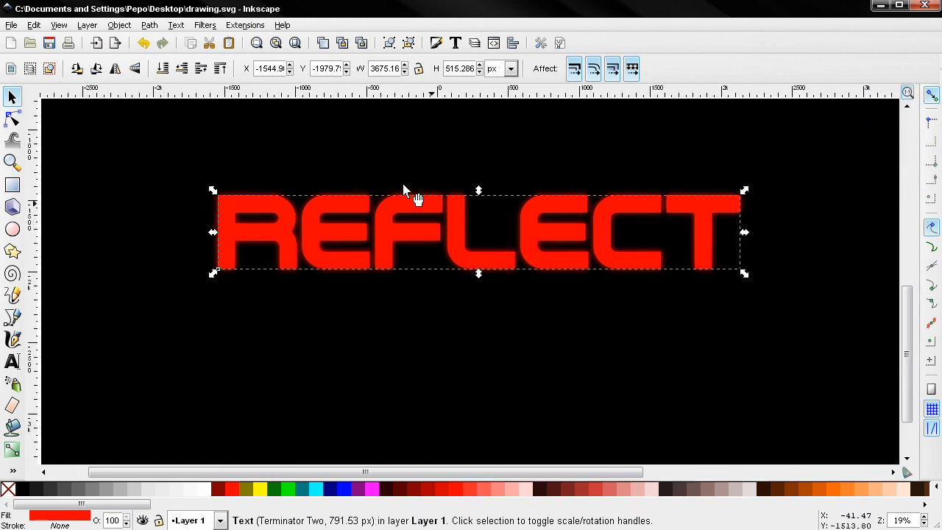
click(181, 68)
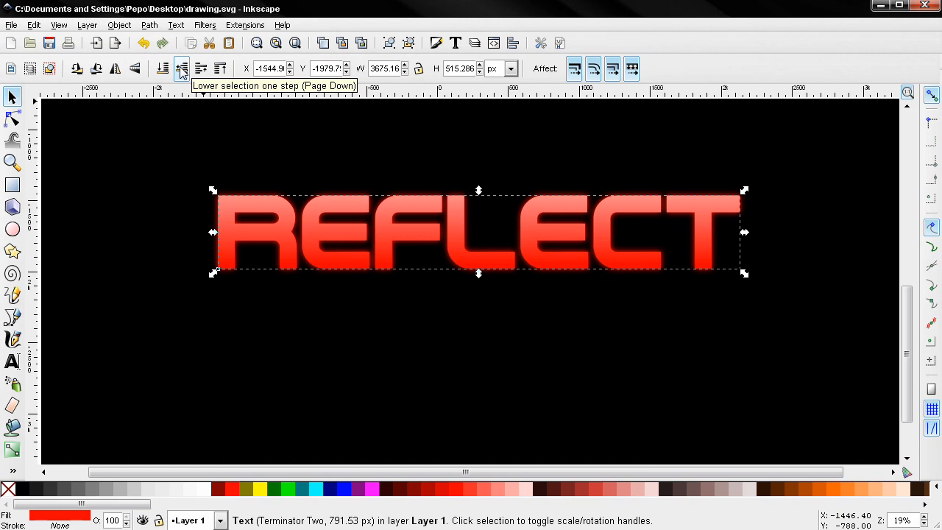
click(120, 165)
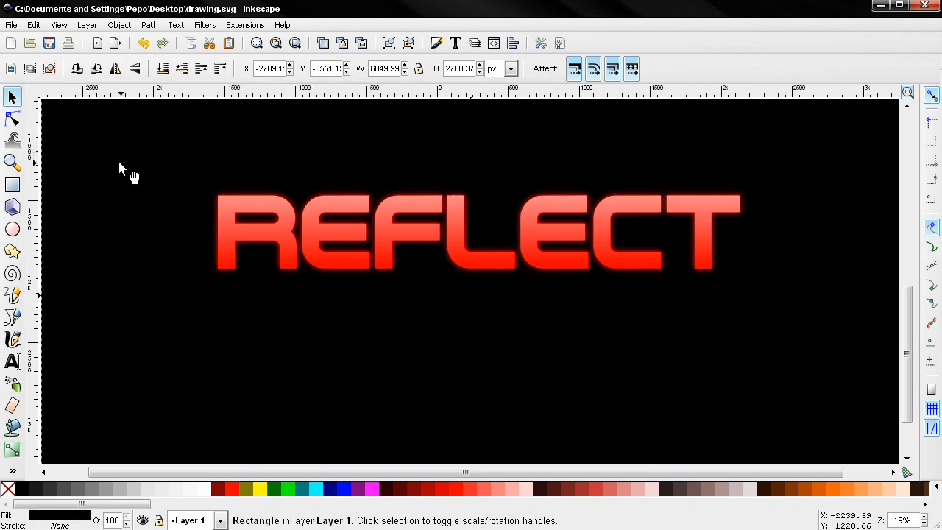
Group the three overlapping REFLECT texts, leaving out the black rectangle.
scroll(120, 164, down, 2)
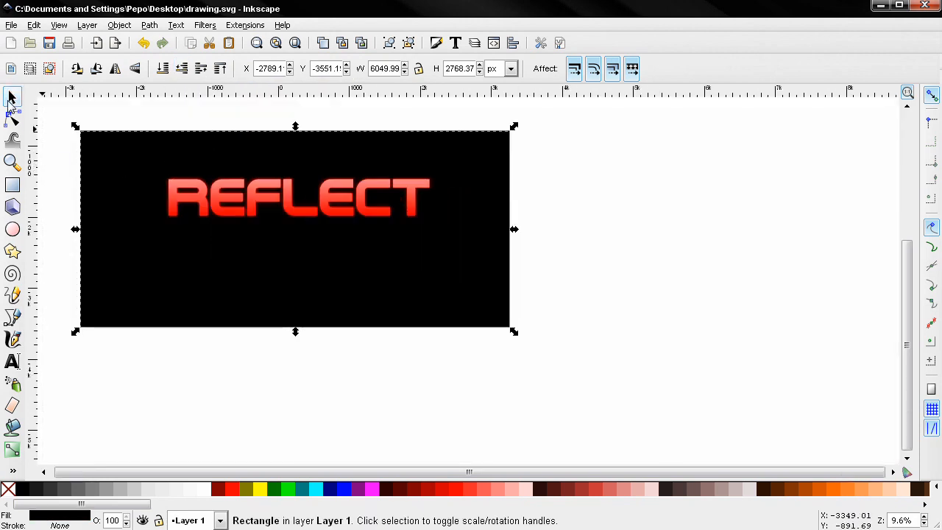
drag(66, 163, 434, 237)
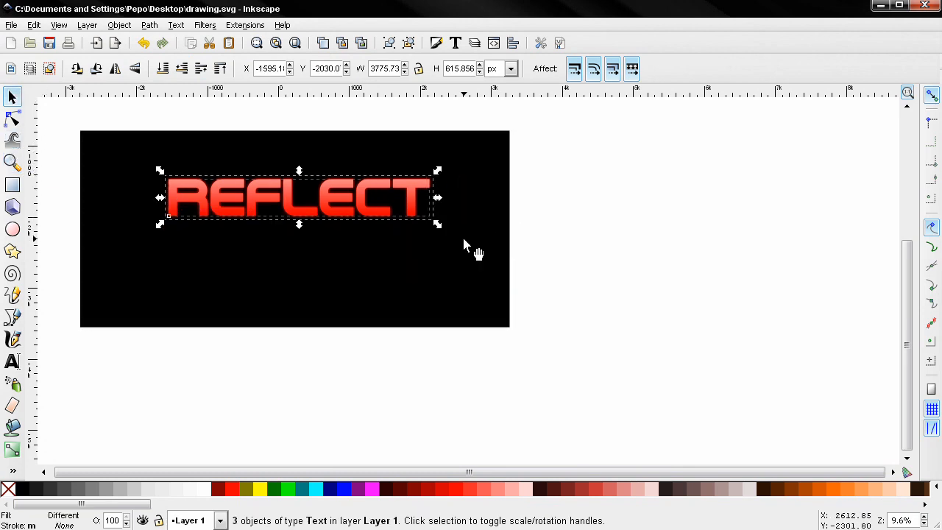
drag(52, 138, 548, 270)
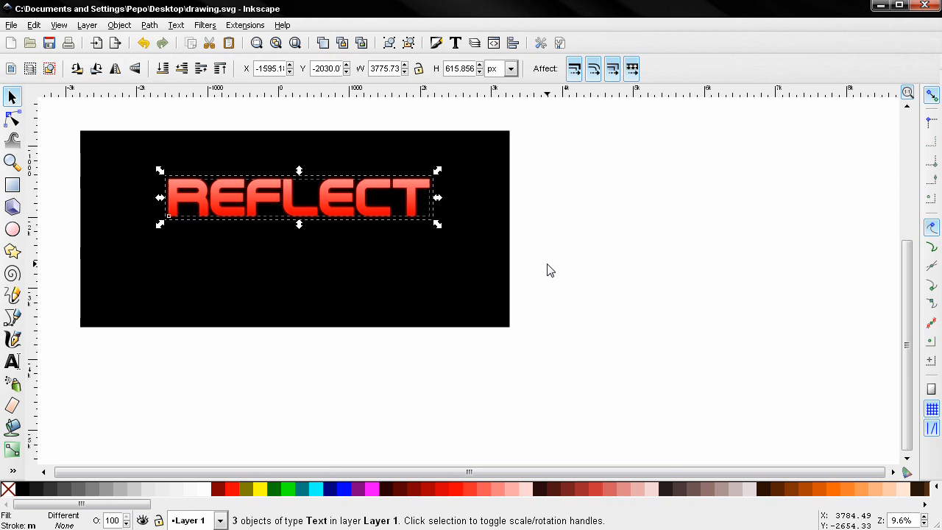
click(390, 43)
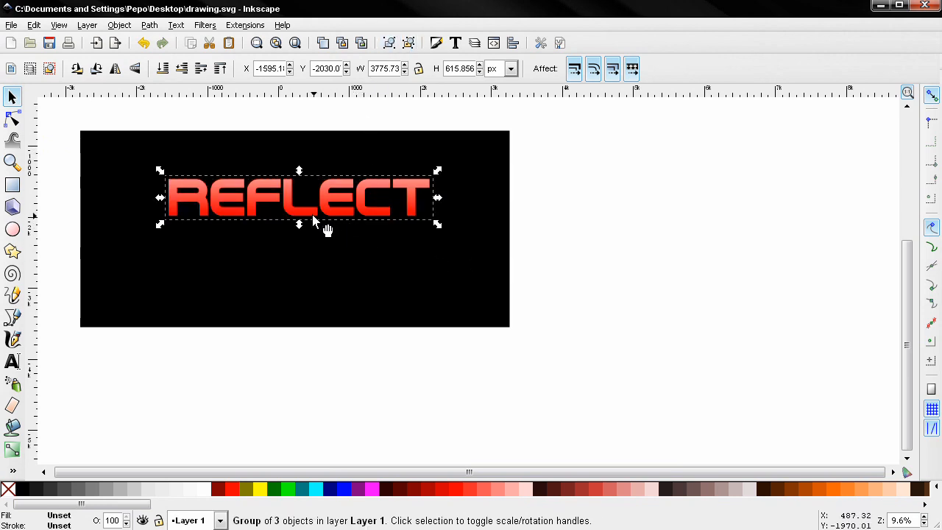
Place a vertically flipped duplicate of the REFLECT group directly below the original.
key(ctrl+d)
drag(308, 215, 304, 259)
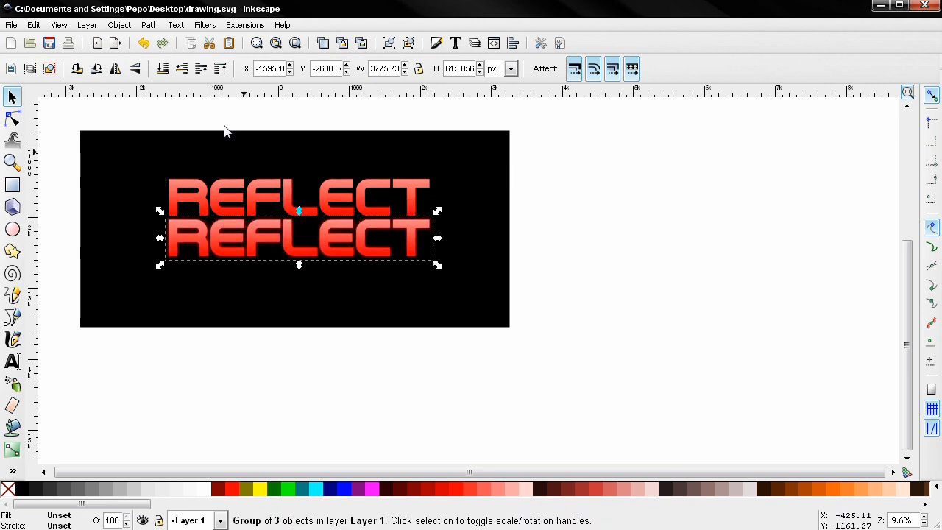
click(135, 74)
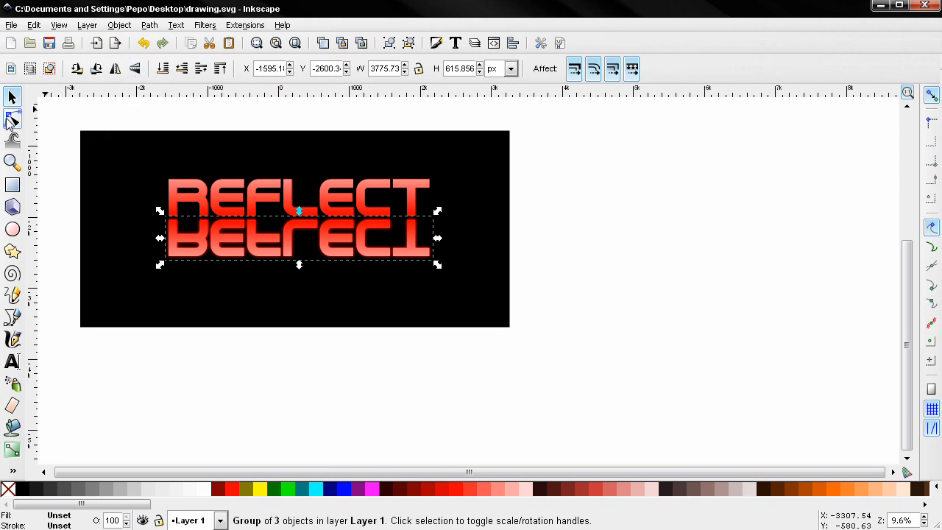
Move the flipped REFLECT group up about 50 px so its letters meet the base of the original text.
click(14, 163)
drag(118, 147, 465, 295)
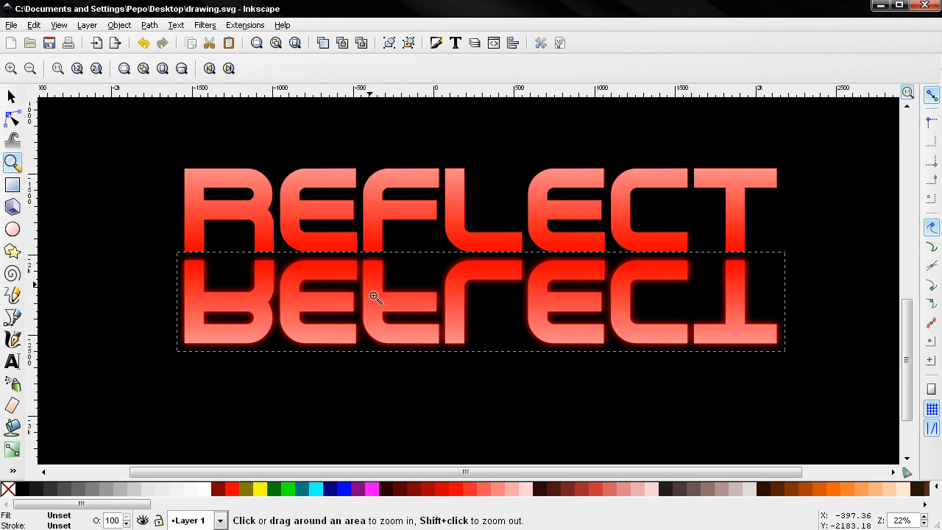
click(12, 96)
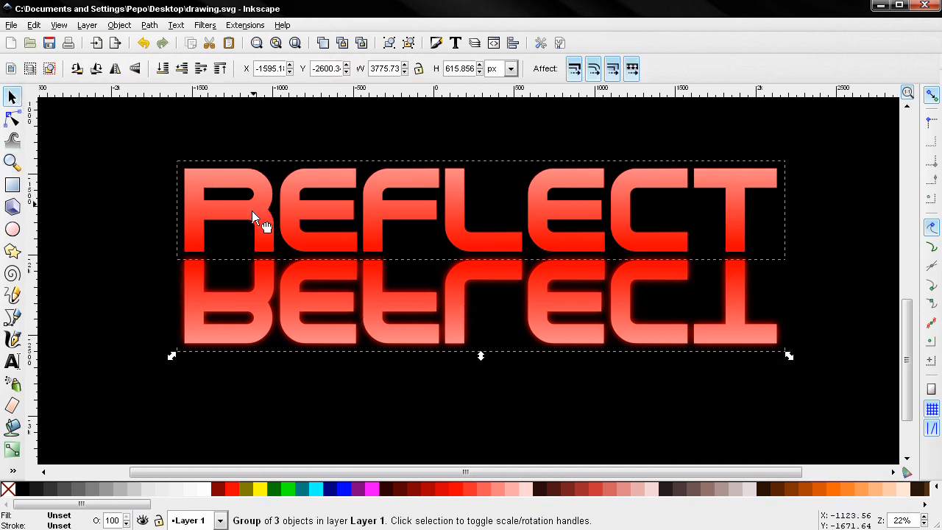
key(ctrl+z)
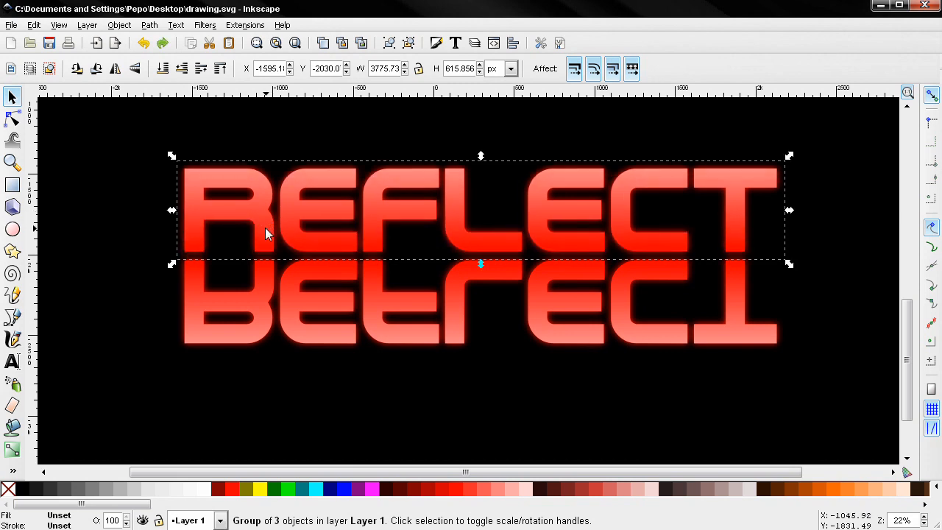
click(262, 310)
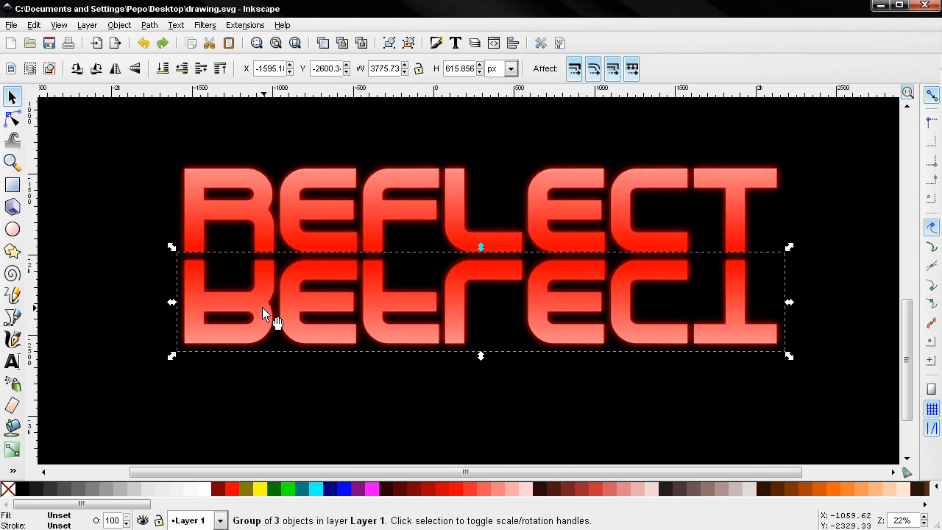
click(263, 305)
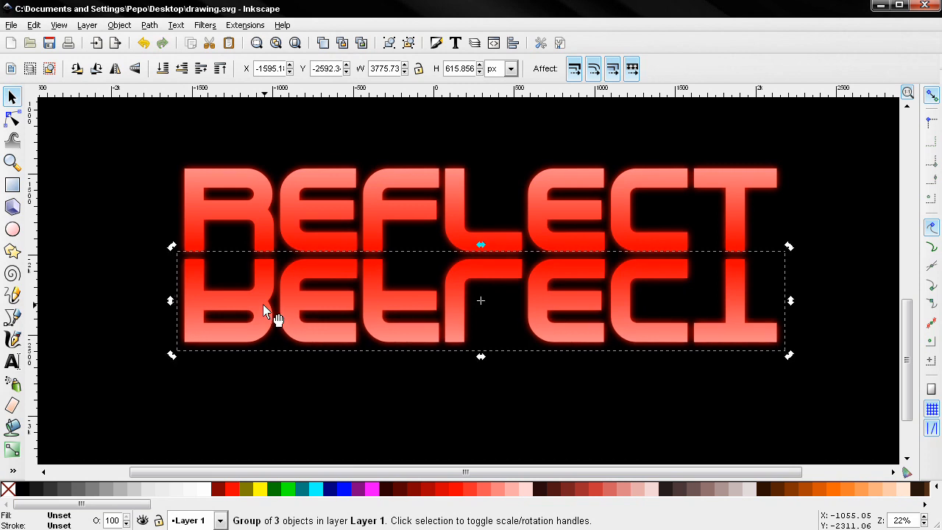
key(ctrl+z)
click(263, 295)
drag(266, 298, 267, 292)
key(alt+Down)
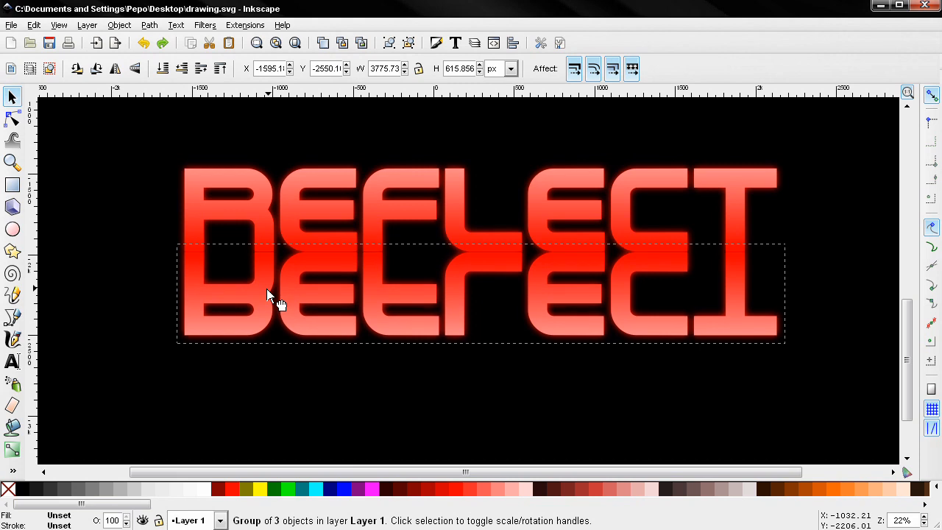
Draw a rectangle about 4302 by 854 px over the lower part of the reflection and fill it black.
click(13, 186)
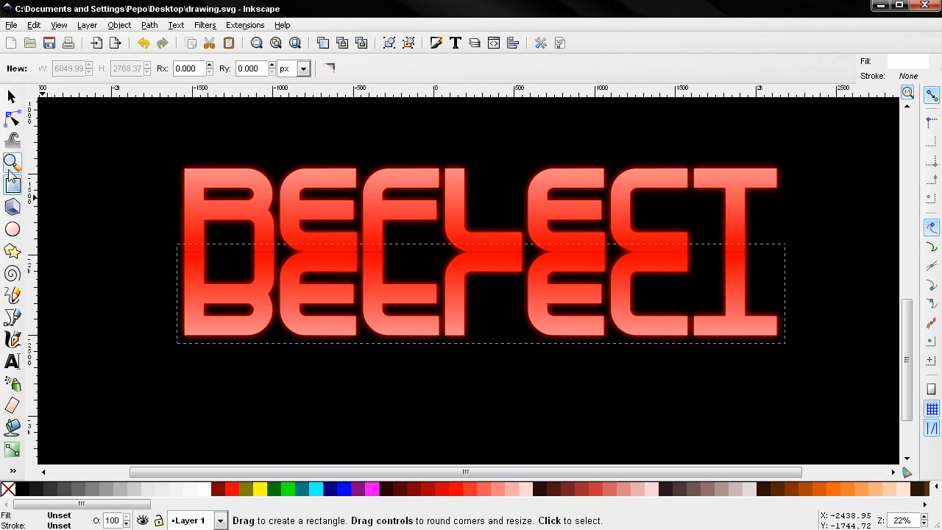
mouse_move(100, 277)
mouse_down()
mouse_move(197, 337)
mouse_move(582, 412)
mouse_move(793, 415)
mouse_up()
click(21, 491)
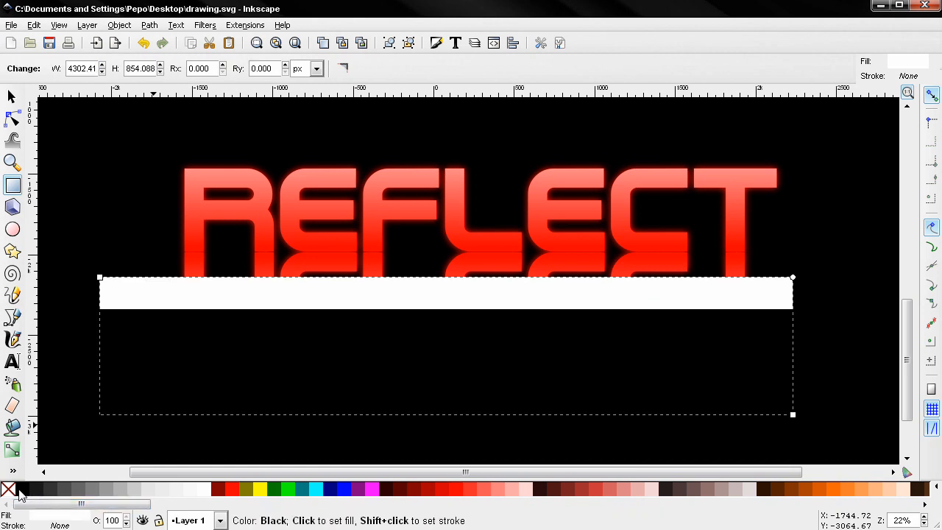
Apply a blur of 7.7 to the black rectangle covering the reflection.
click(435, 44)
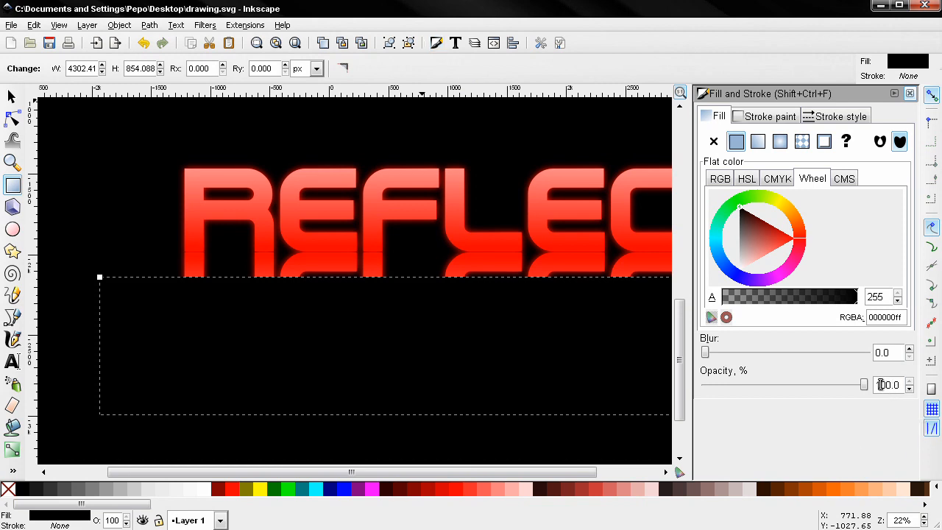
double_click(882, 353)
text(7.7)
key(Return)
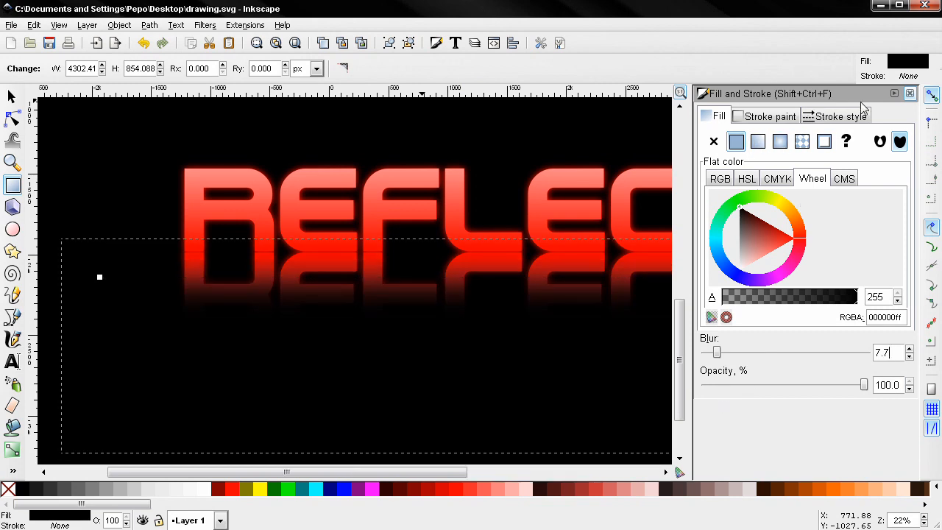
click(910, 95)
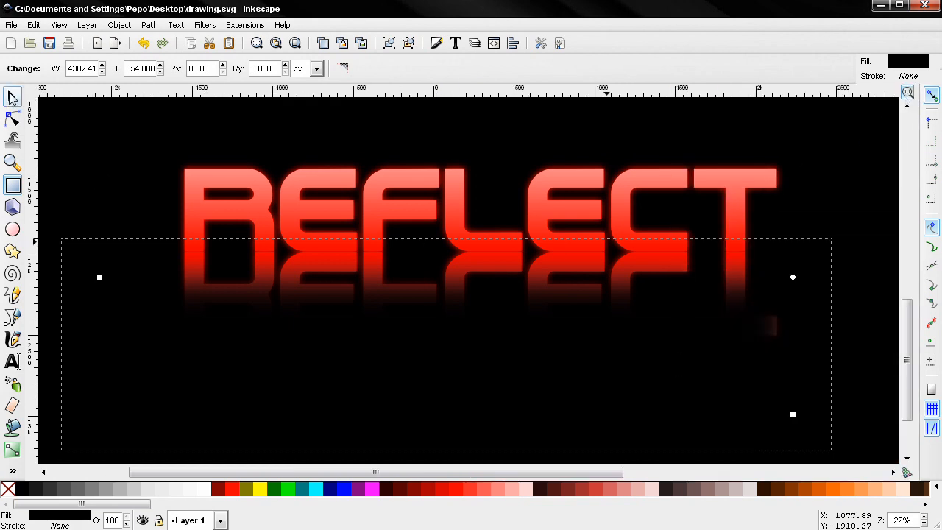
Move the blurred black rectangle about 141 px right and 78 px up to cover the reflection's exposed end and fade it higher.
click(12, 96)
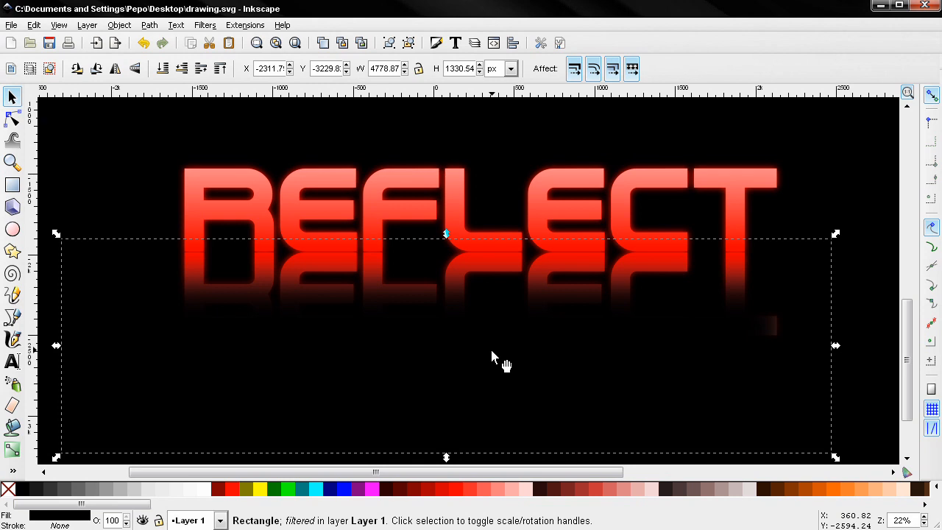
drag(493, 351, 521, 353)
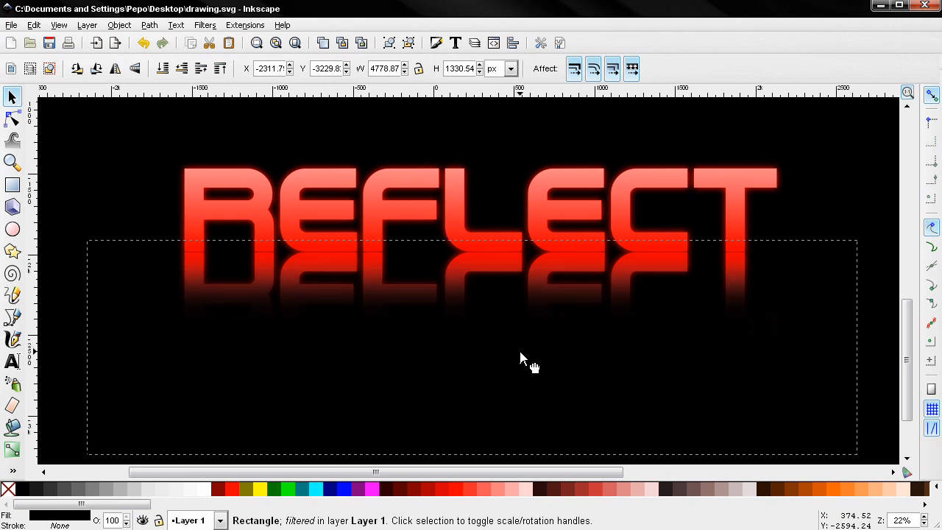
drag(518, 341, 518, 334)
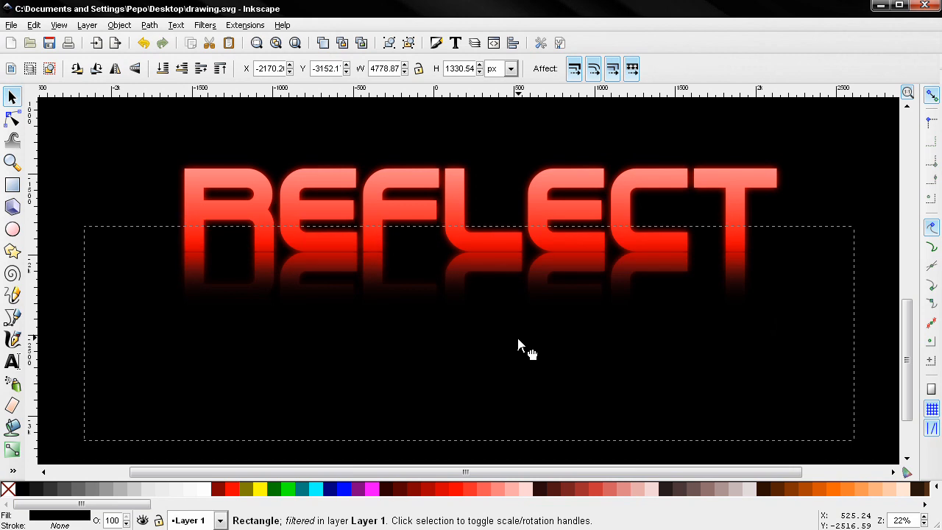
Lower the blurred black rectangle behind the flipped REFLECT group.
click(13, 450)
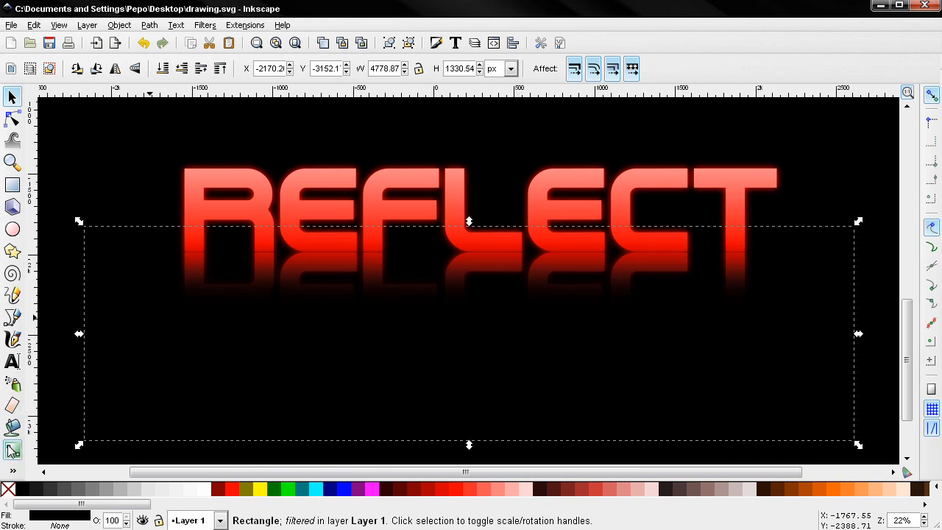
click(442, 45)
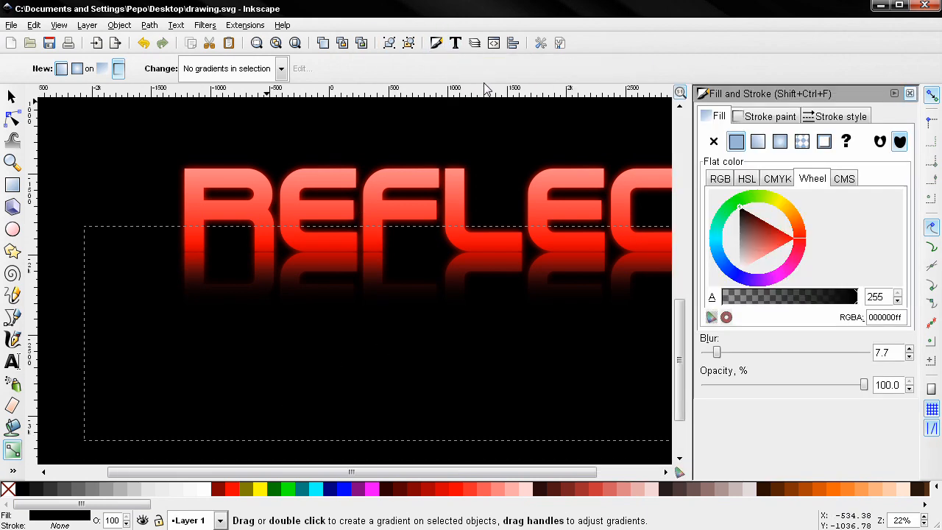
click(866, 387)
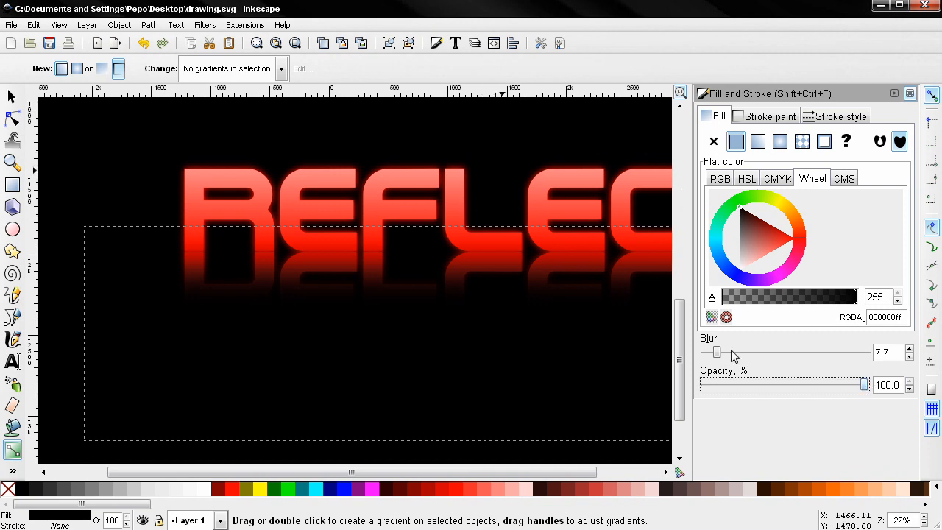
click(12, 96)
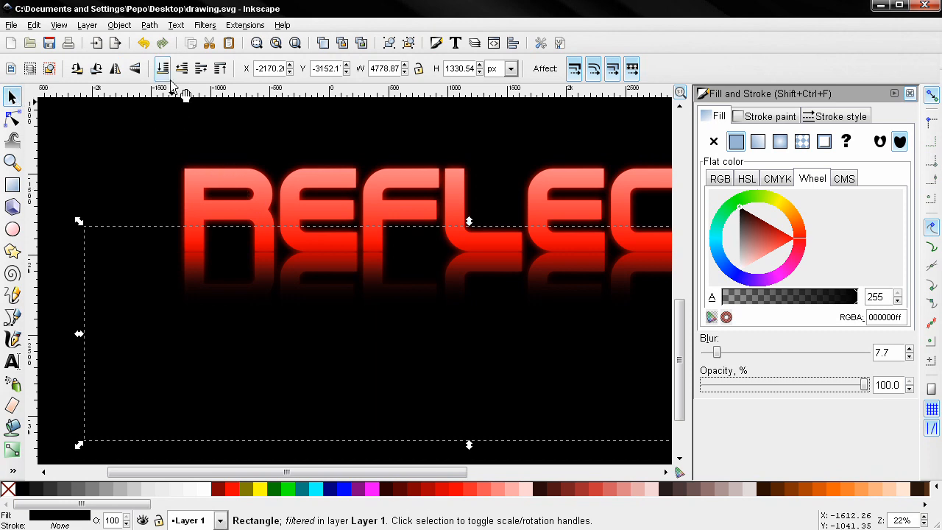
click(182, 69)
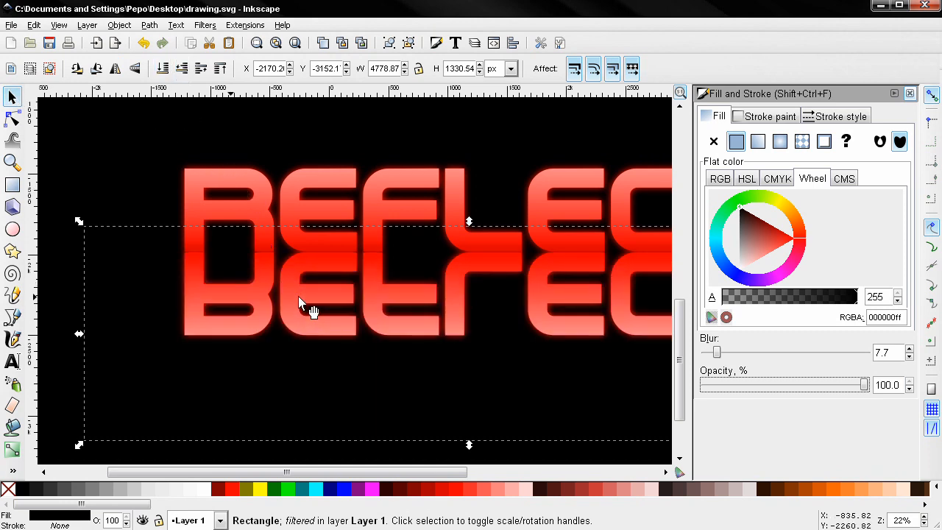
Set the flipped REFLECT group's opacity to 48% and lower it behind the blurred black rectangle.
click(311, 311)
drag(898, 385, 836, 393)
text(47)
key(BackSpace)
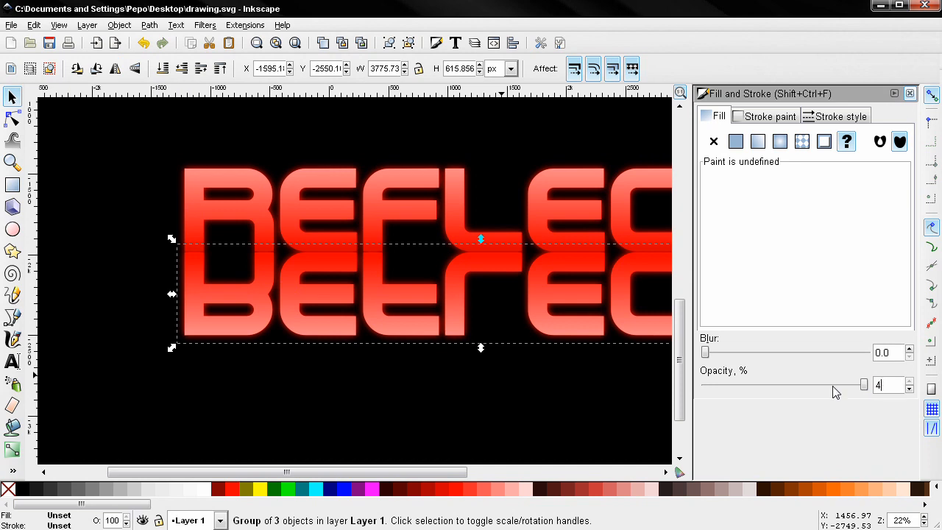
text(8)
key(Return)
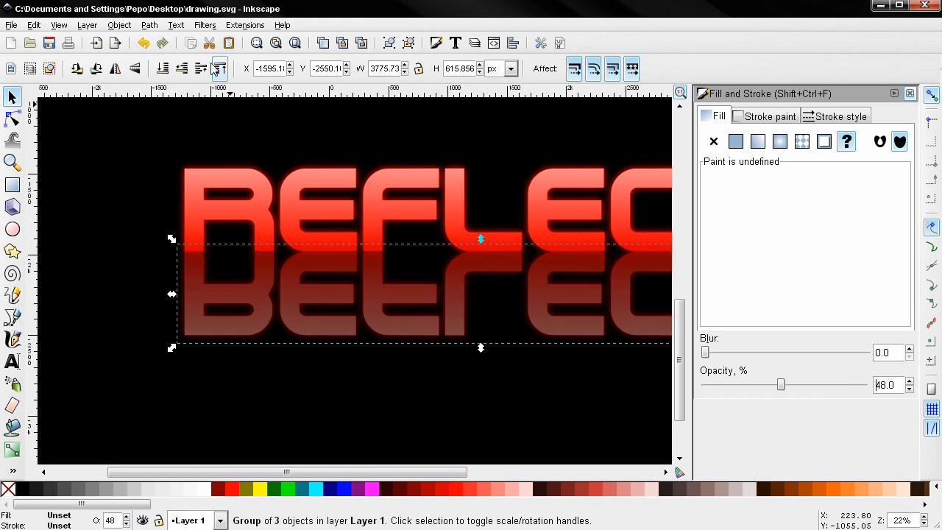
click(182, 68)
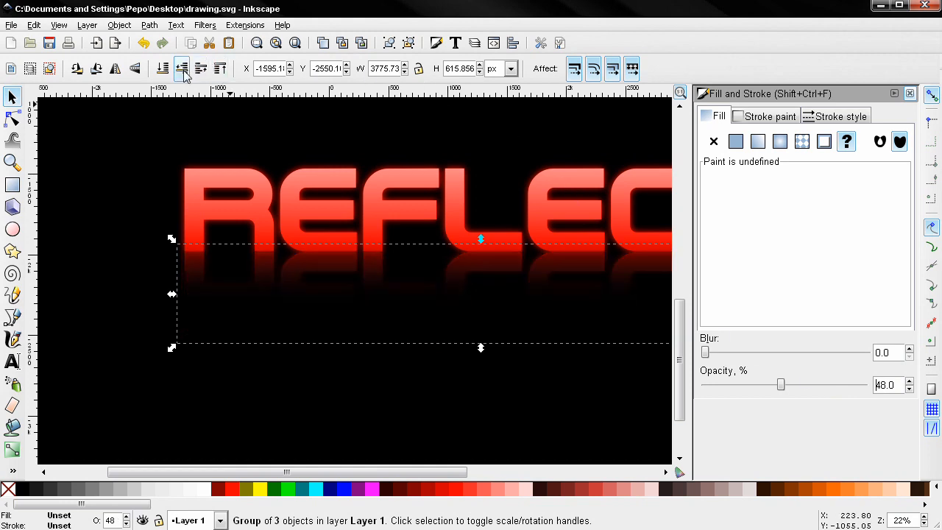
click(911, 95)
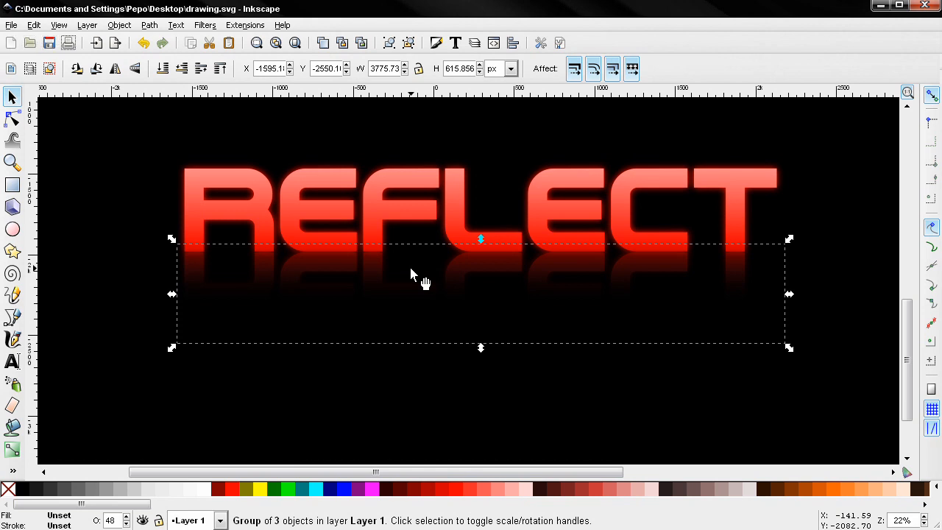
Select the blurred black rectangle and lower it beneath the reflection so the flipped group can be selected.
click(345, 266)
click(139, 179)
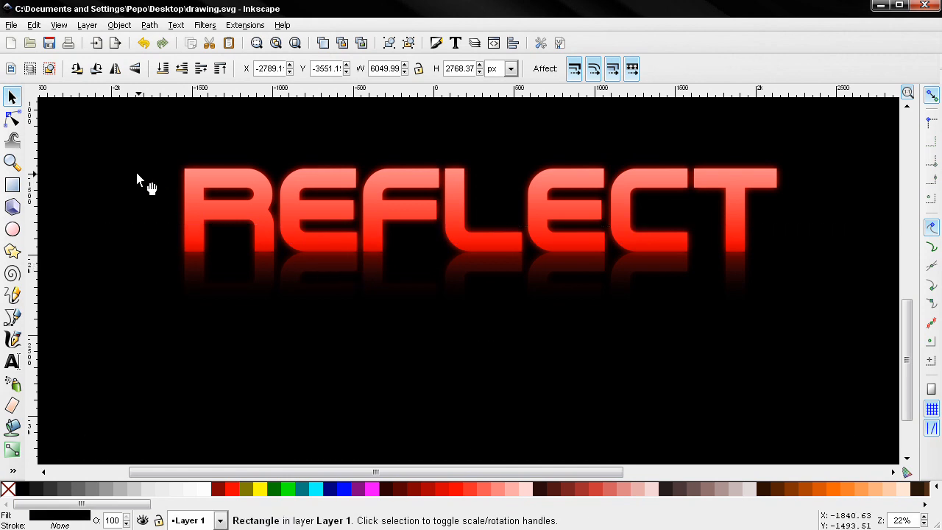
drag(151, 189, 144, 229)
key(Tab)
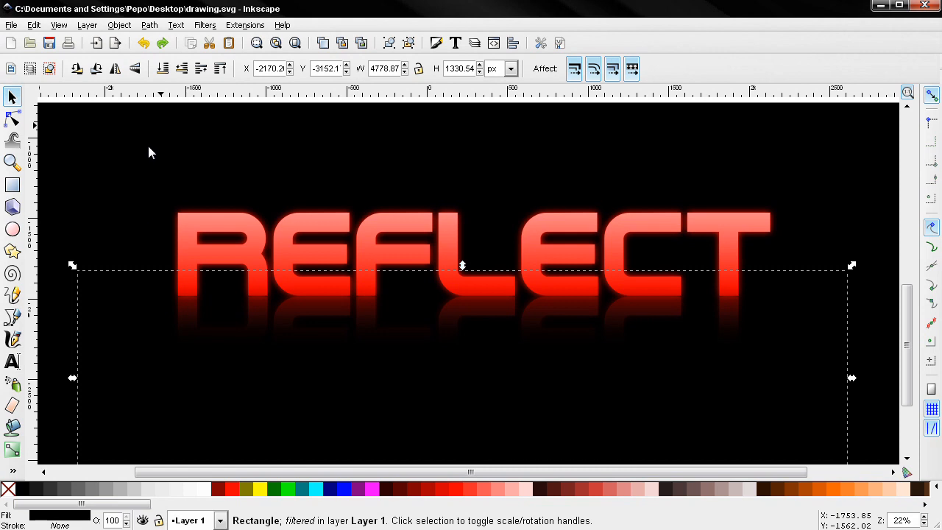
click(184, 69)
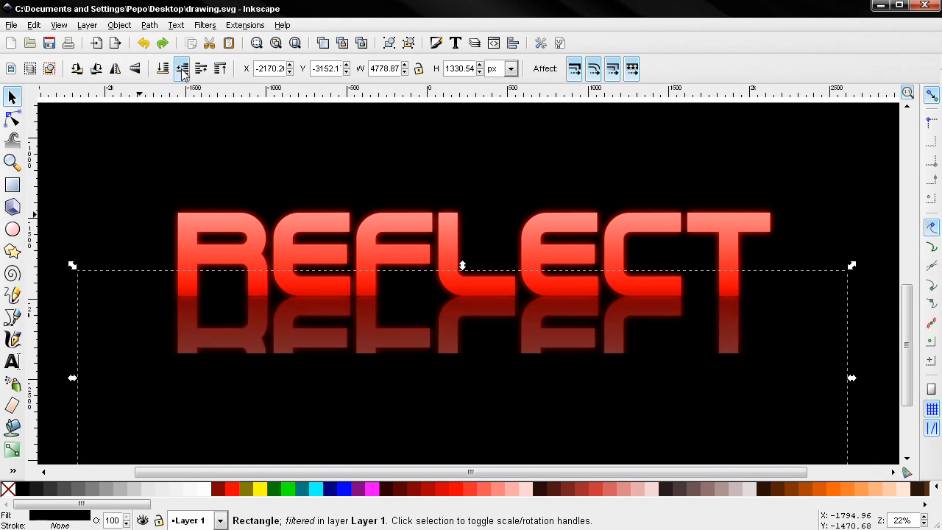
Nudge the flipped REFLECT group down about 10 px and lower it back behind the blurred rectangle.
click(229, 349)
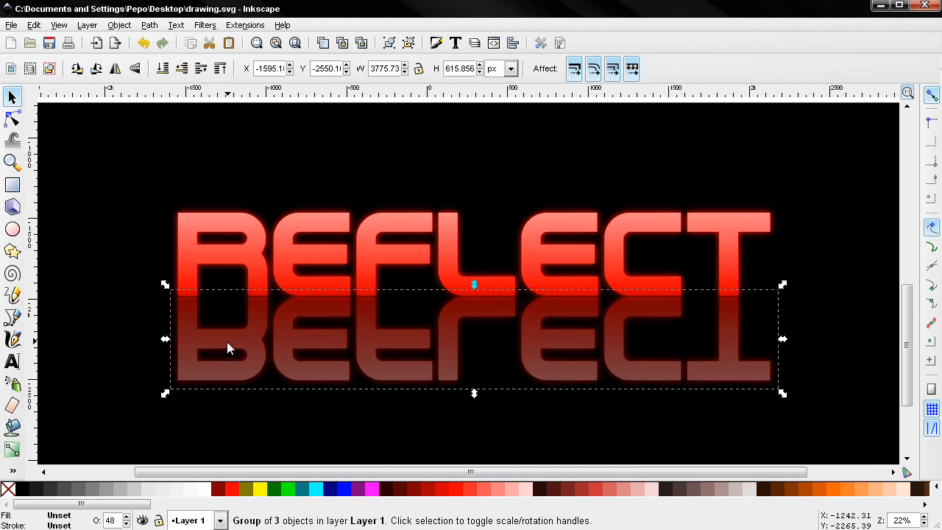
key(Down)
key(Down)
key(Down)
key(Down)
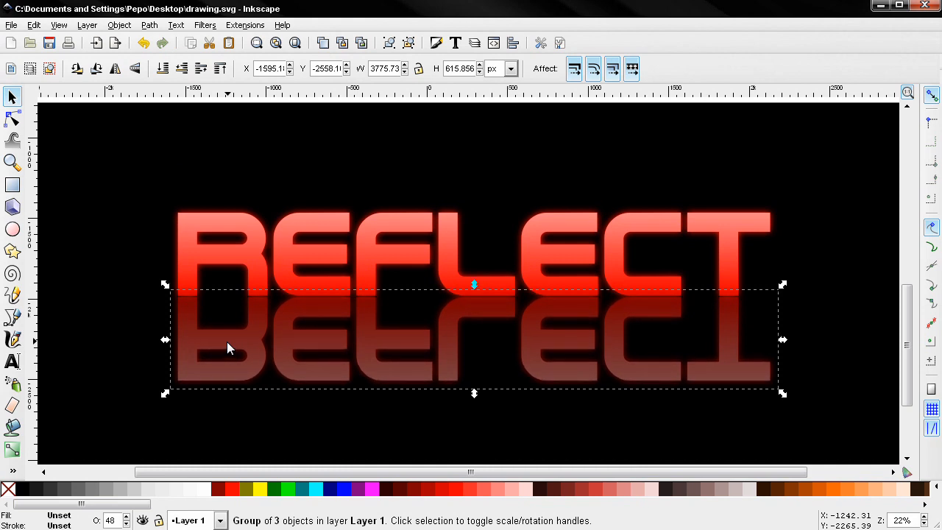
click(181, 68)
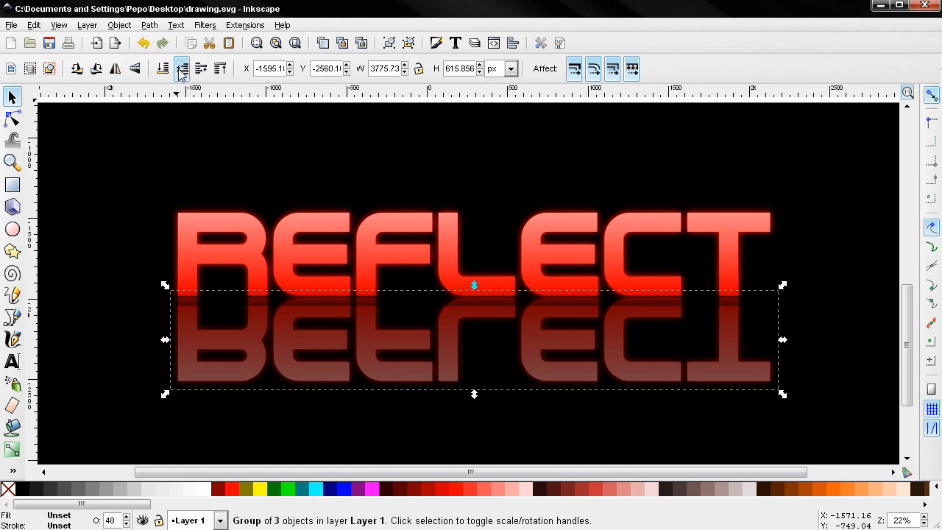
click(105, 239)
drag(106, 239, 112, 256)
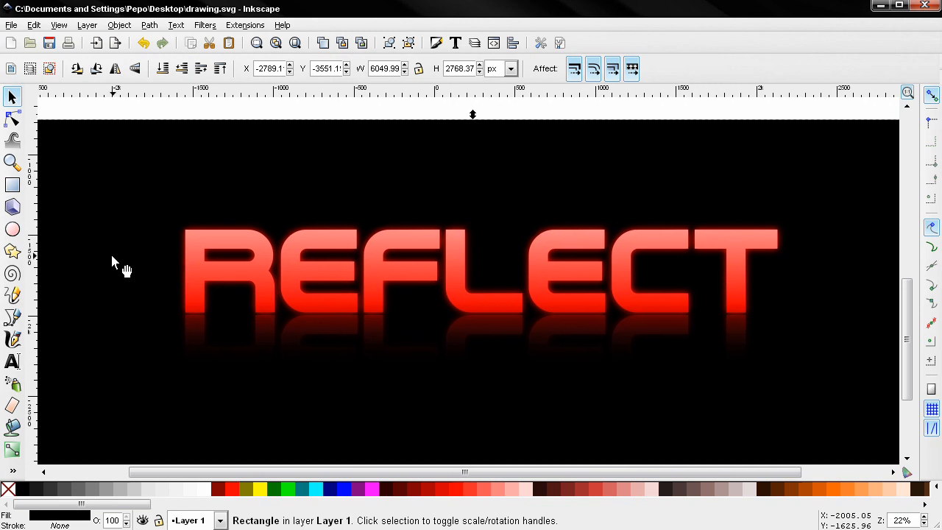
key(grave)
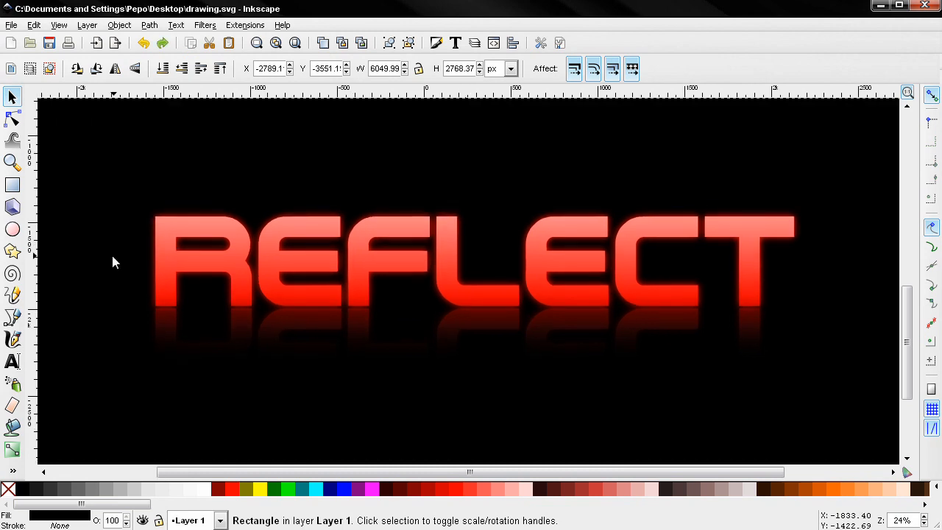